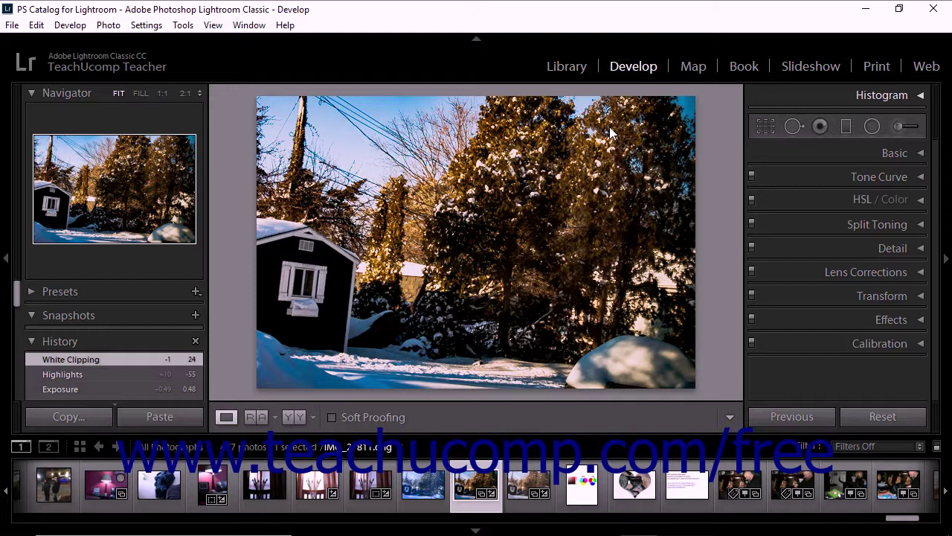
Step: Expand the HSL / Color panel and compare the Color view, returning to HSL
click(922, 201)
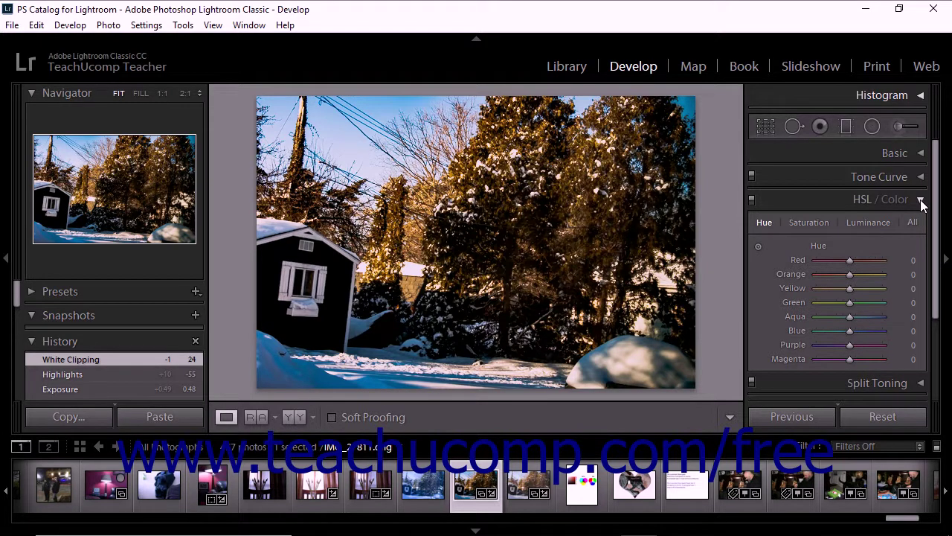
click(864, 200)
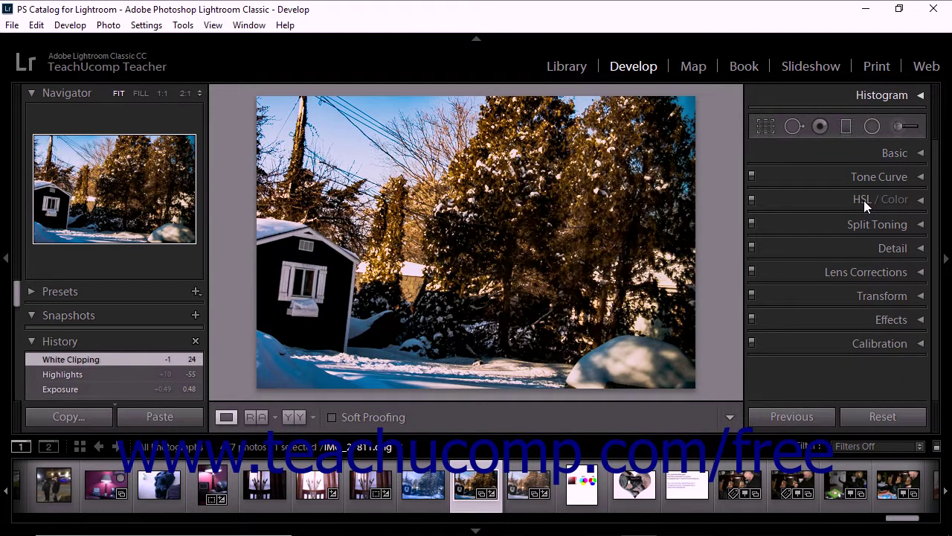
click(864, 200)
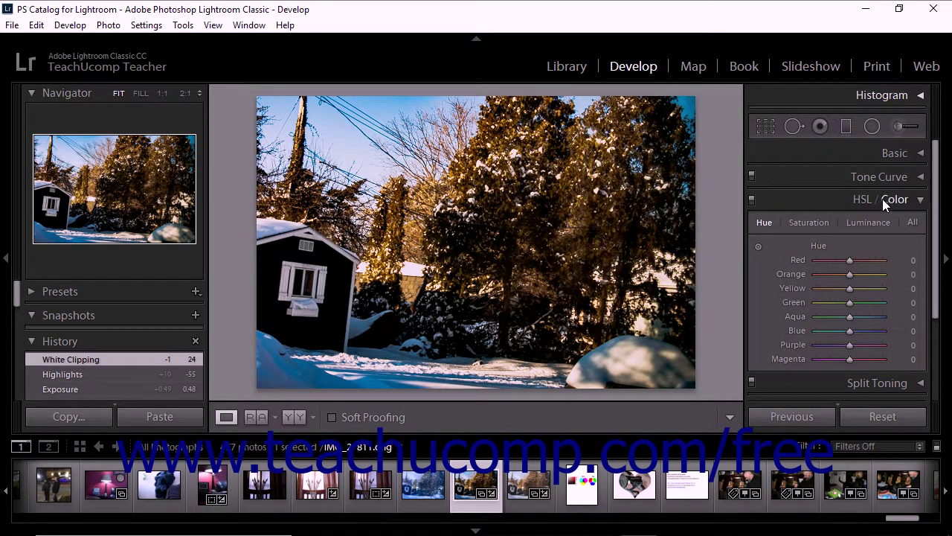
click(892, 200)
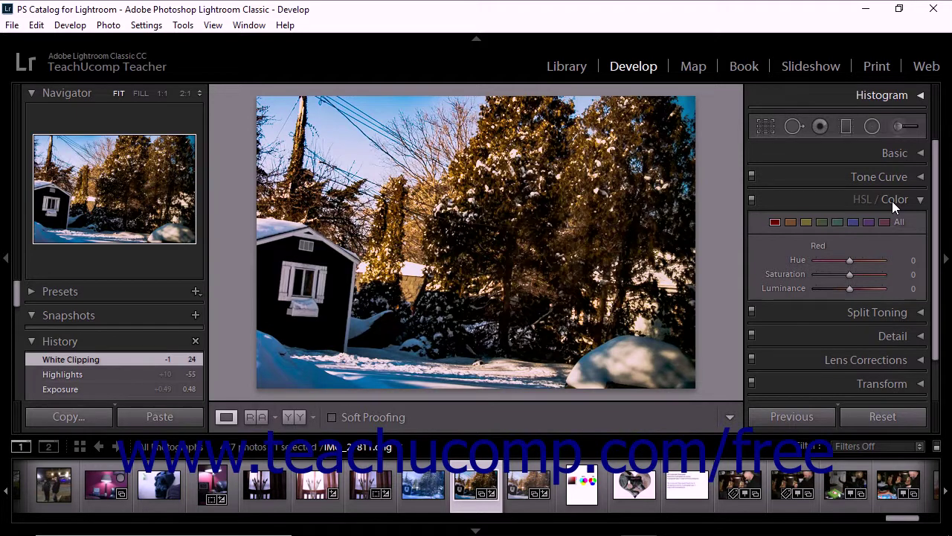
click(864, 201)
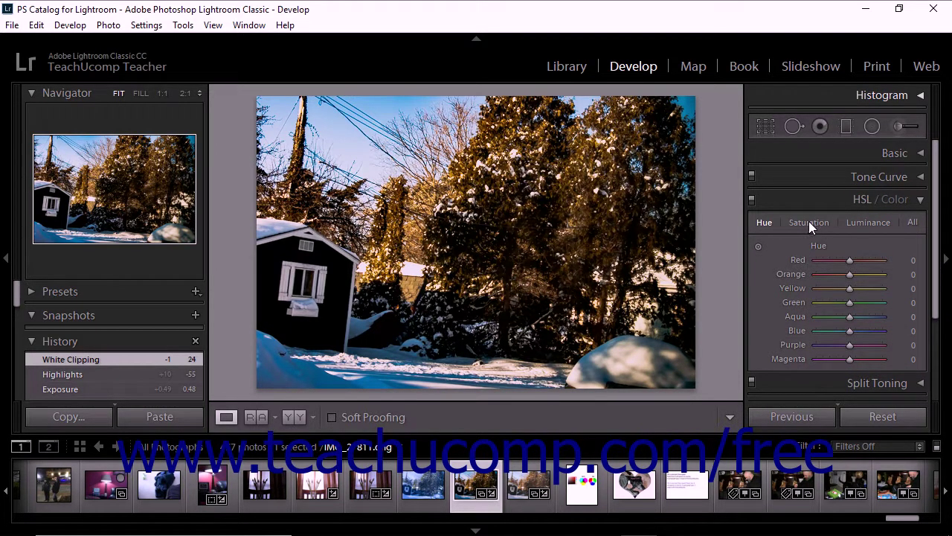
Step: Compare the All and Hue tabs of the HSL view, ending on the Hue sliders
click(912, 223)
scroll(891, 273, down, 1)
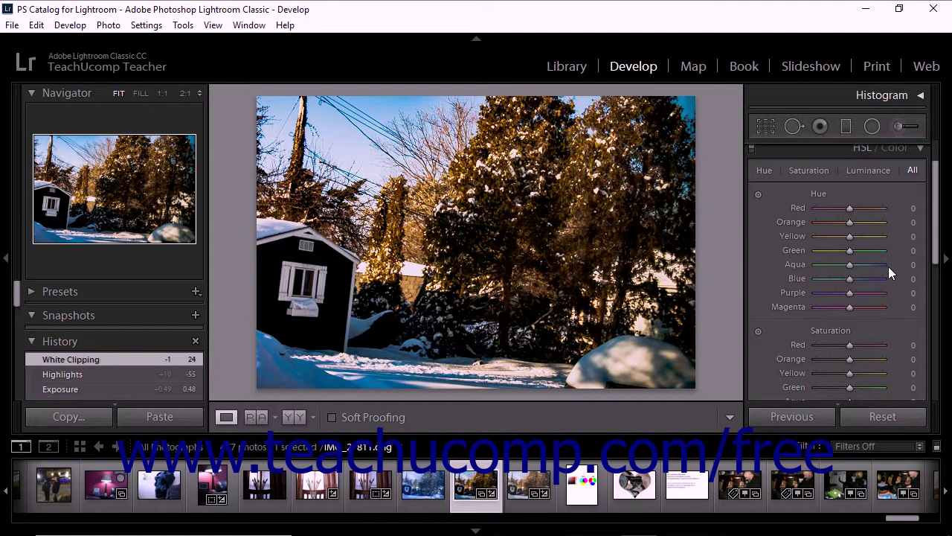
scroll(889, 267, up, 1)
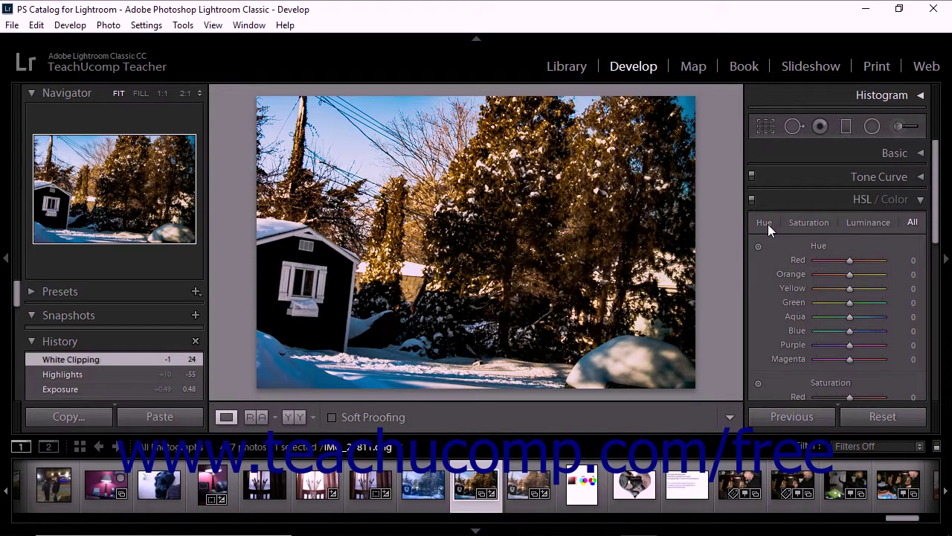
click(766, 223)
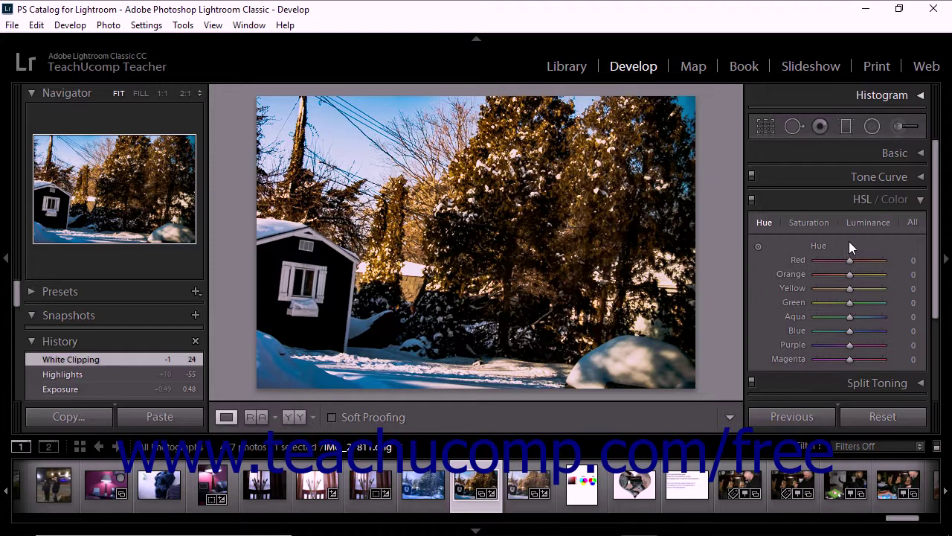
click(912, 222)
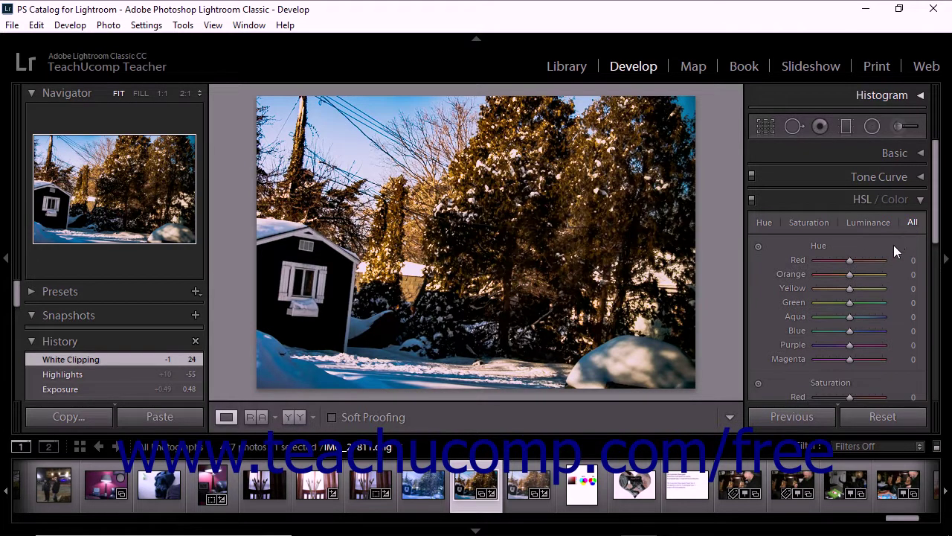
scroll(893, 247, down, 5)
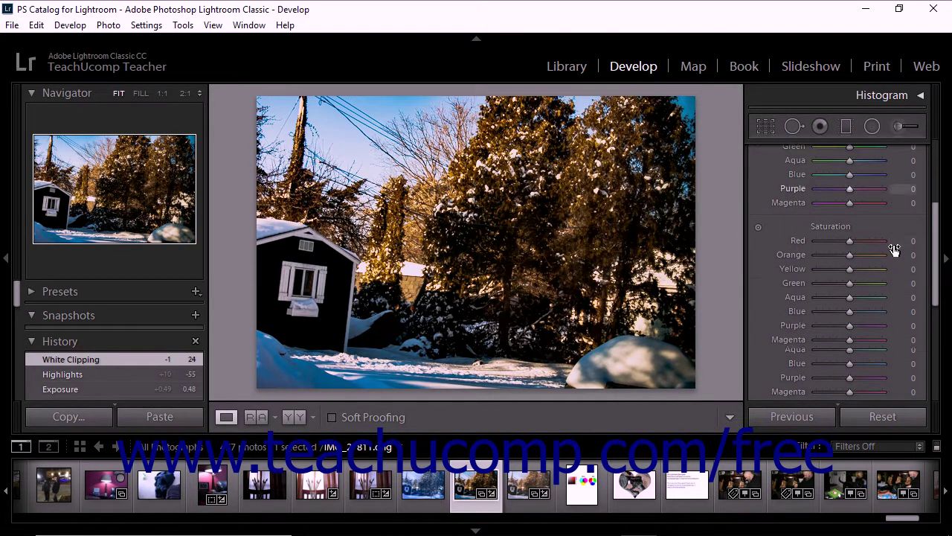
scroll(893, 249, down, 4)
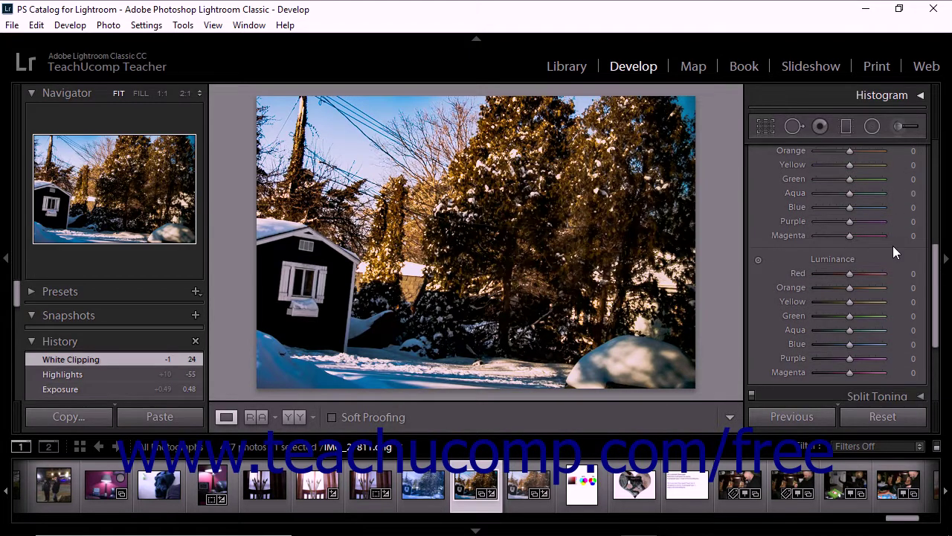
scroll(892, 246, up, 9)
click(767, 226)
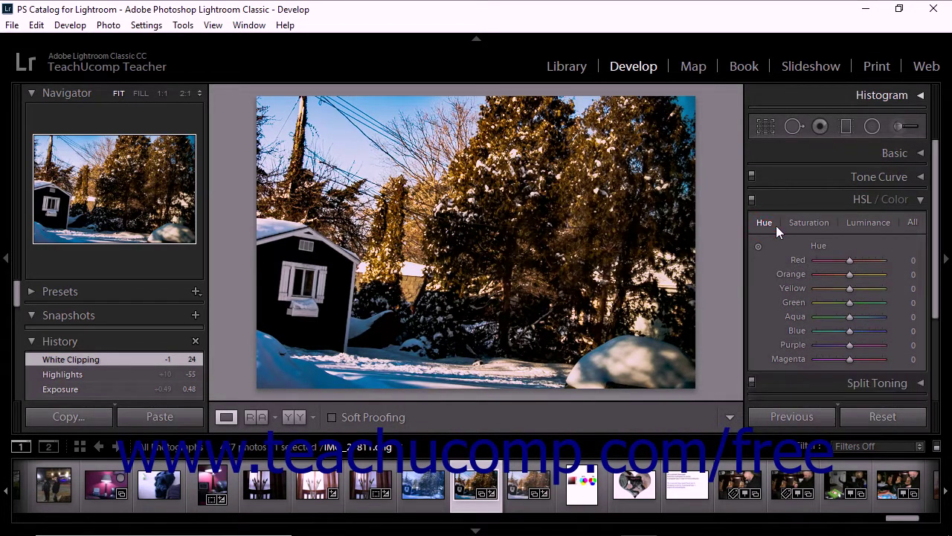
Step: In the Color view, browse the Orange and All swatches, then select Red's Hue value field
click(891, 203)
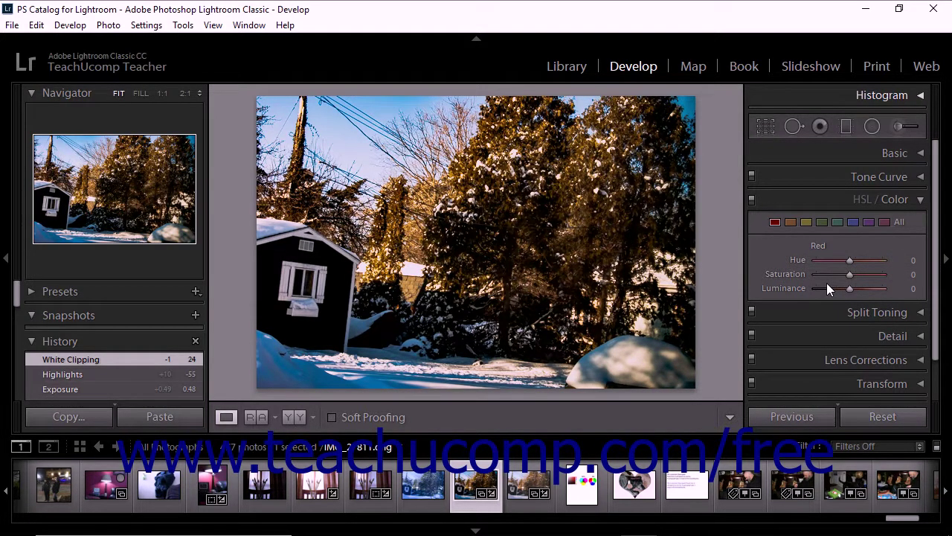
click(790, 221)
click(898, 222)
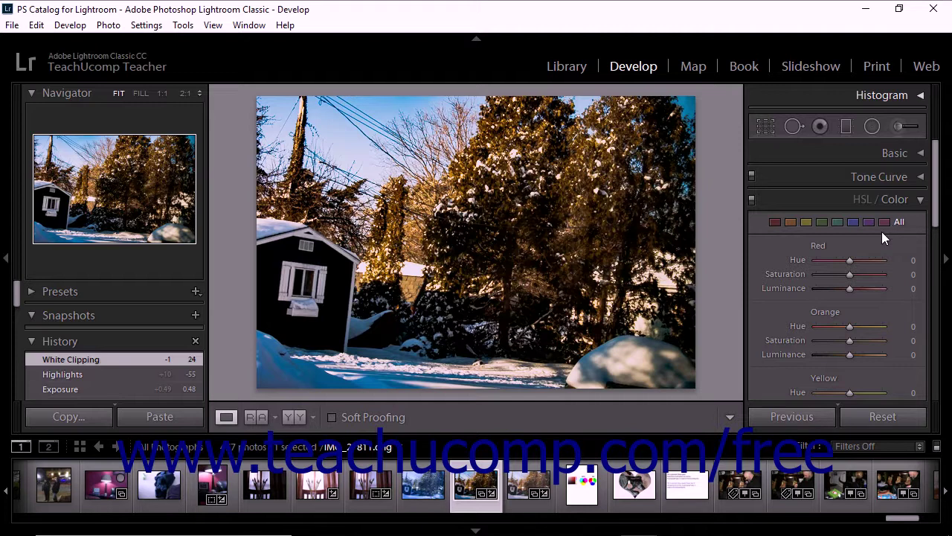
click(777, 223)
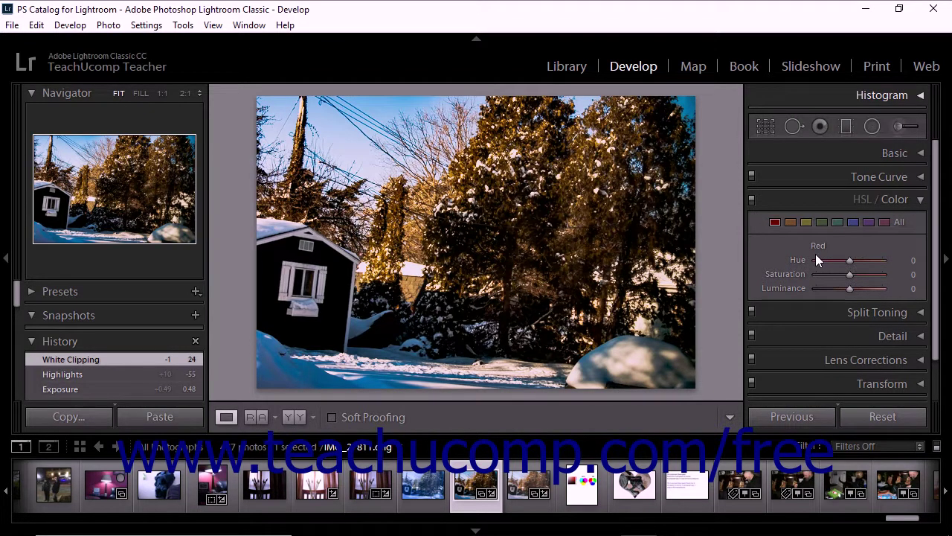
click(912, 264)
Step: Shift the sky's Blue and Aqua hues with the Targeted Adjustment tool, then reset both to 0
click(863, 202)
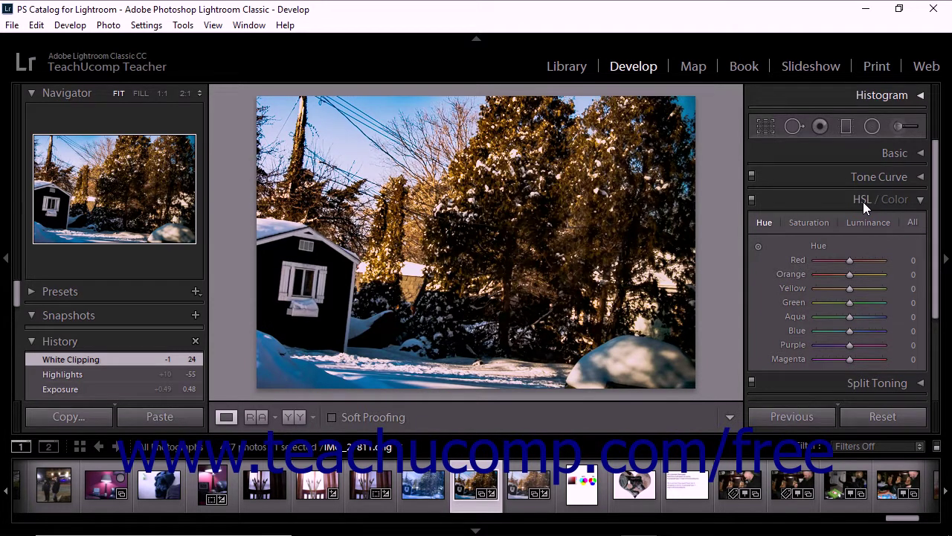
click(757, 247)
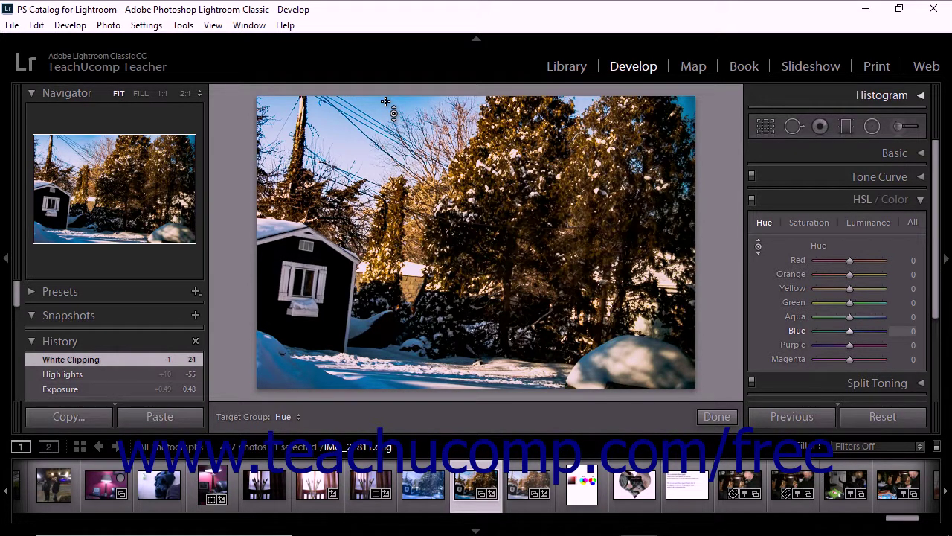
drag(385, 102, 386, 134)
double_click(796, 317)
double_click(798, 329)
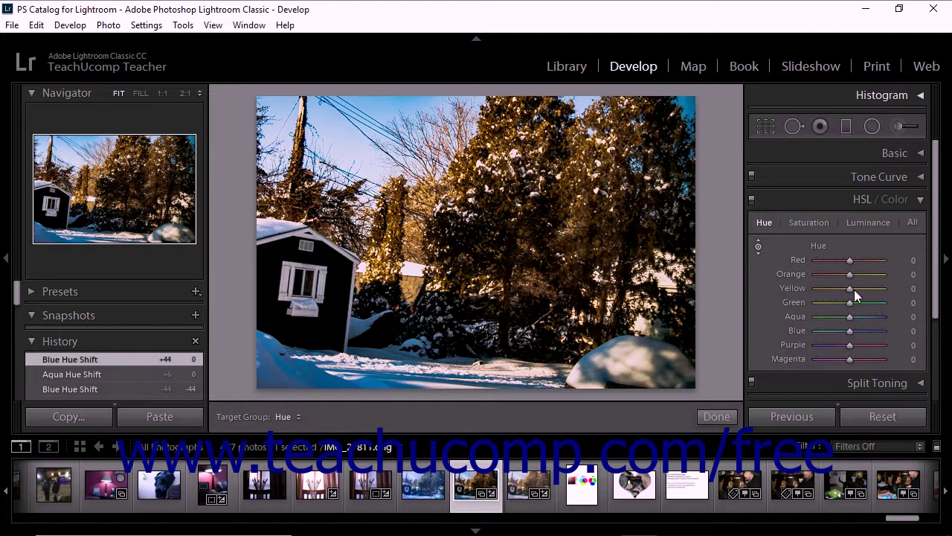
Step: Set the Basic panel Treatment to Black & White, then collapse Basic to reveal the B&W mix
click(893, 155)
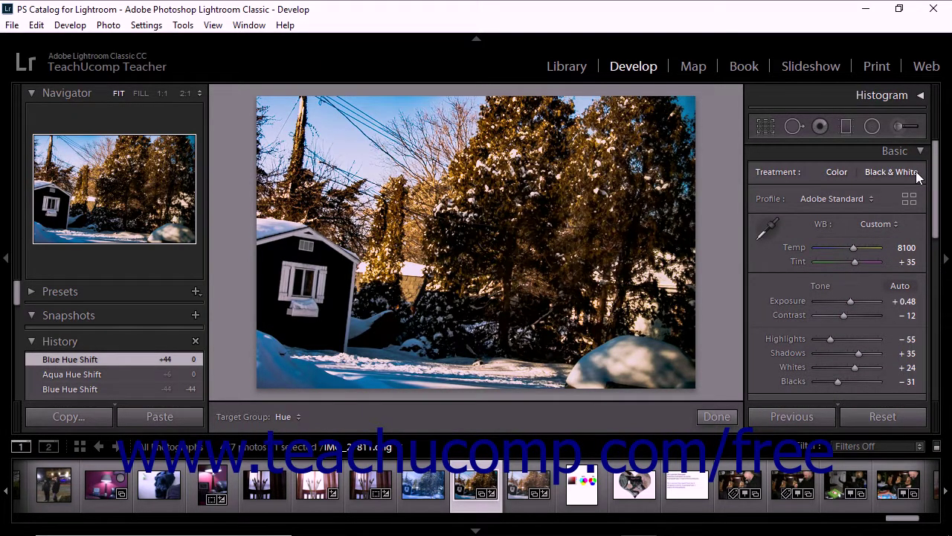
click(916, 171)
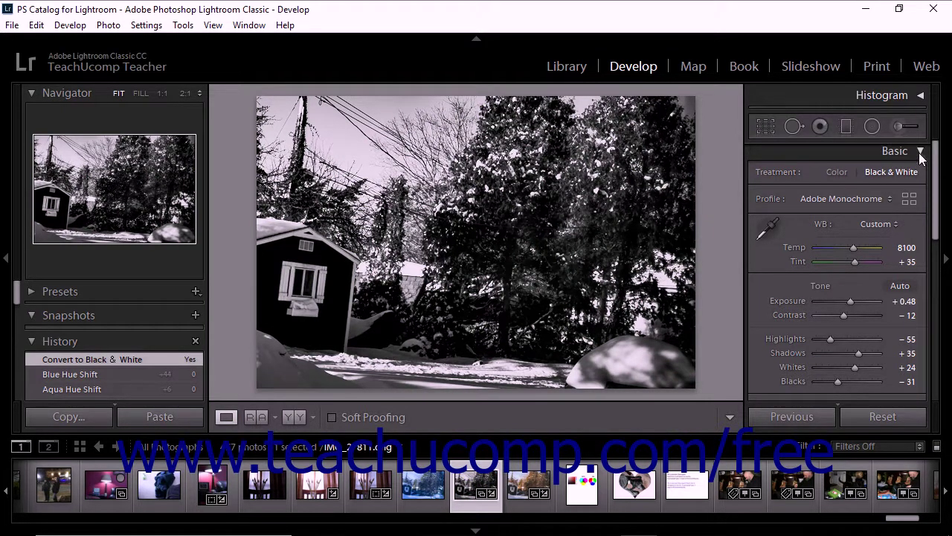
click(920, 151)
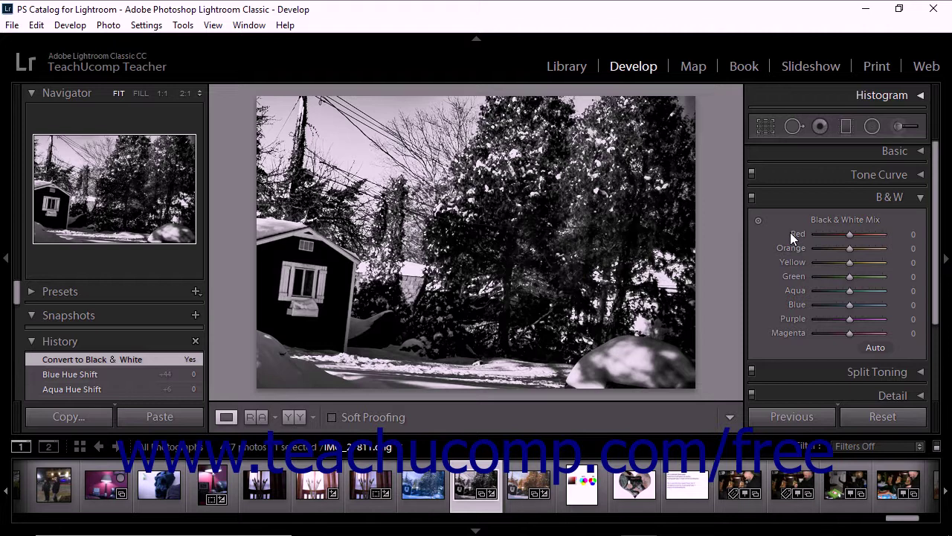
Step: Lower the B&W Blue slider to -18, then apply the Auto mix (Green −26 to Purple +17)
drag(848, 305, 843, 306)
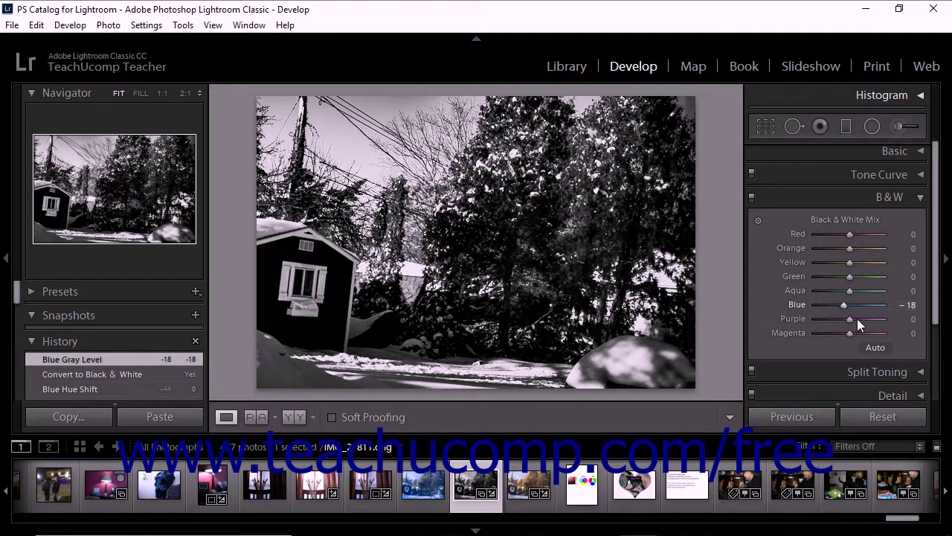
click(885, 350)
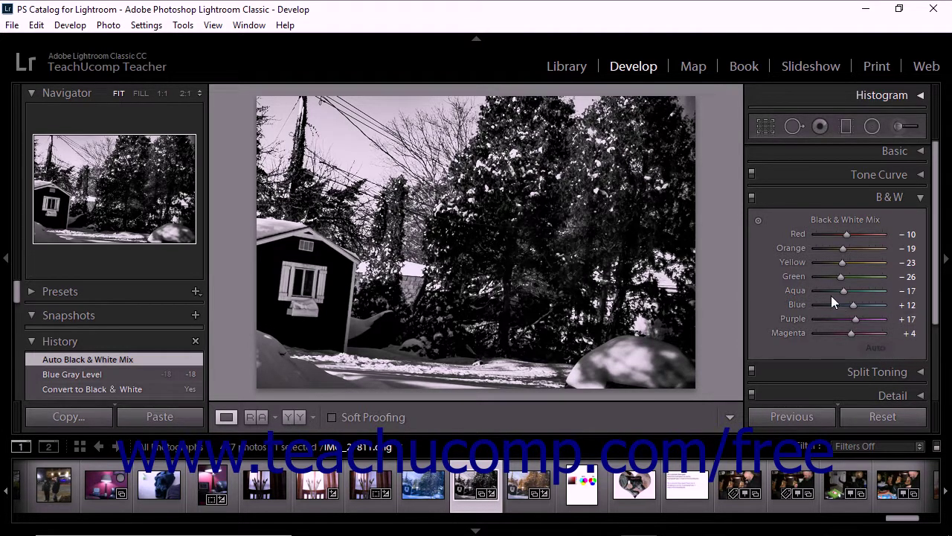
Step: Drag on the shed wall with the B&W Targeted Adjustment tool, lowering Blue from +12 to +11
click(758, 222)
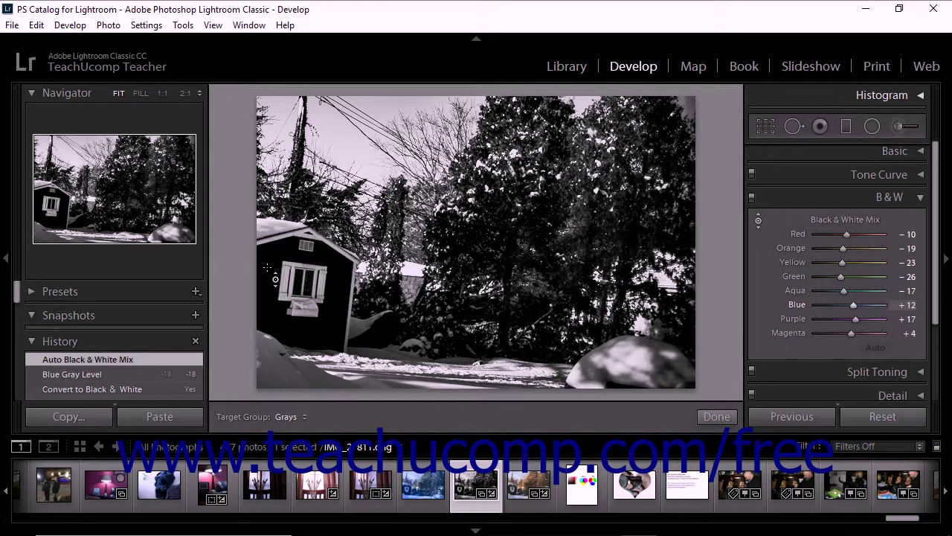
drag(267, 267, 267, 270)
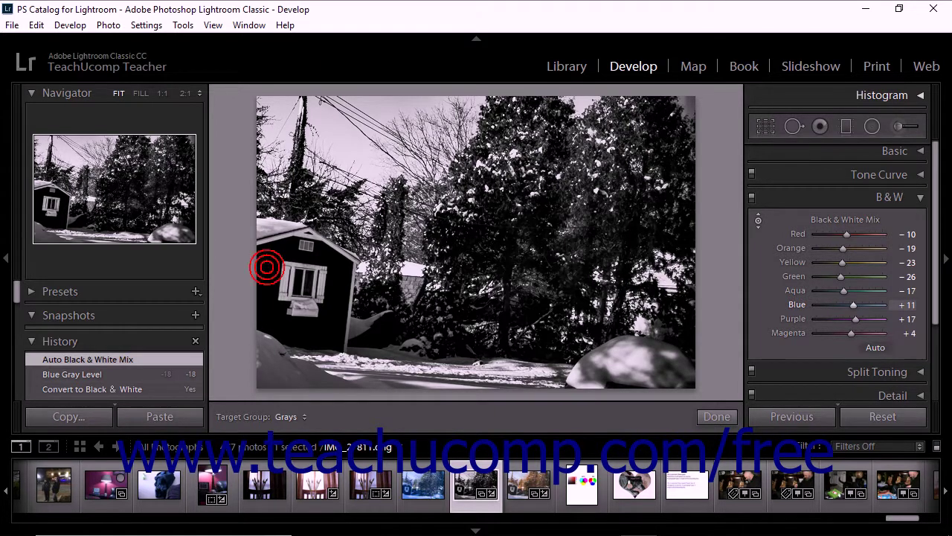